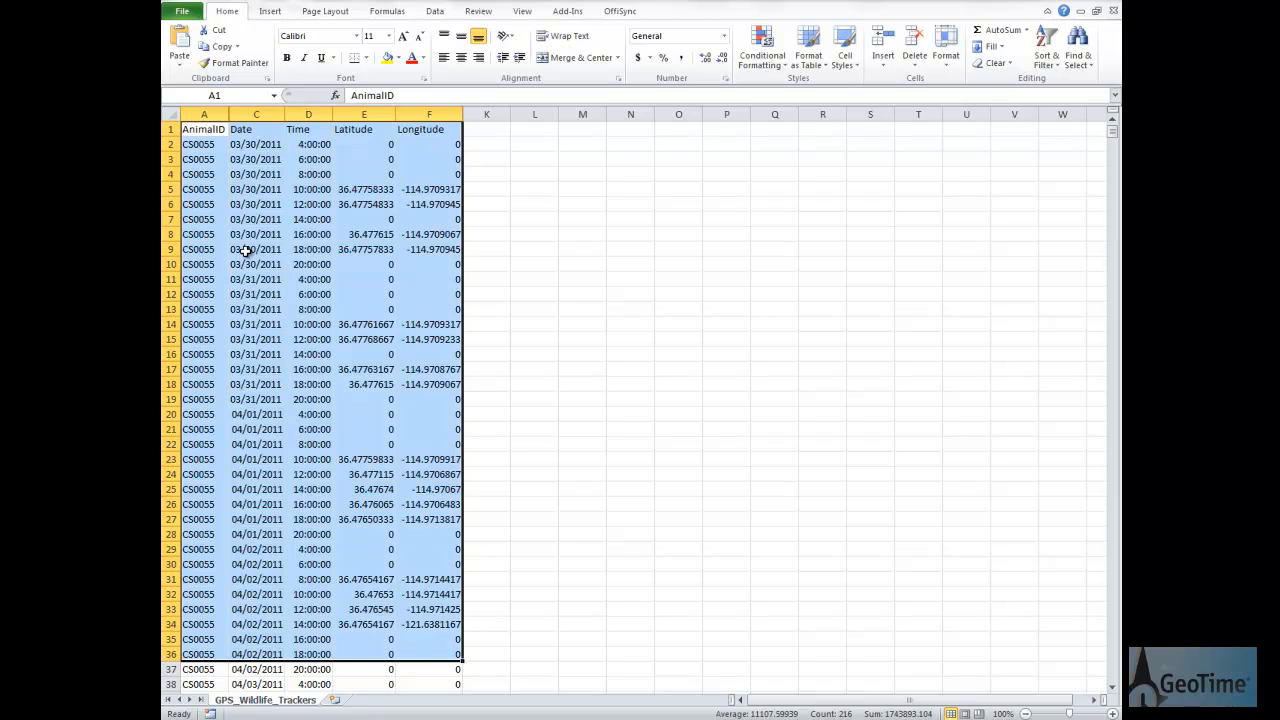
Examine the worksheet's AnimalID, Date, Time, Latitude and Longitude columns, including the rows with zero coordinates
left_click(247, 144)
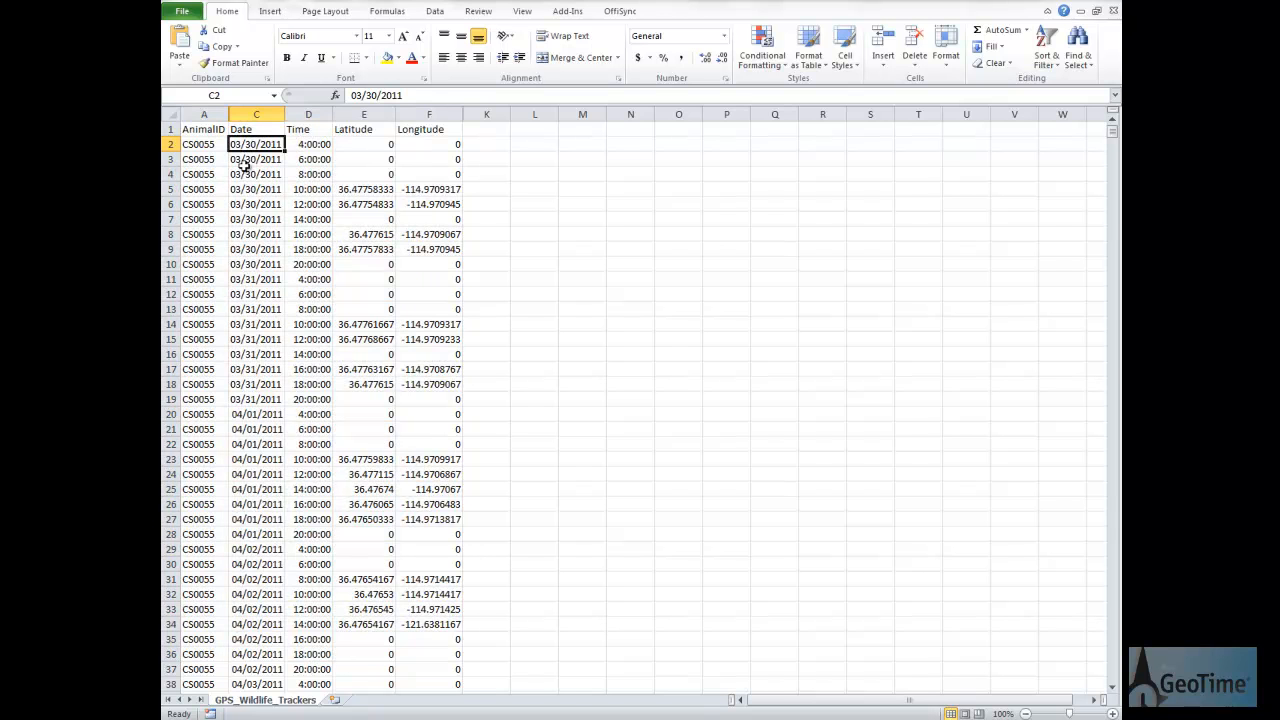
left_click(203, 131)
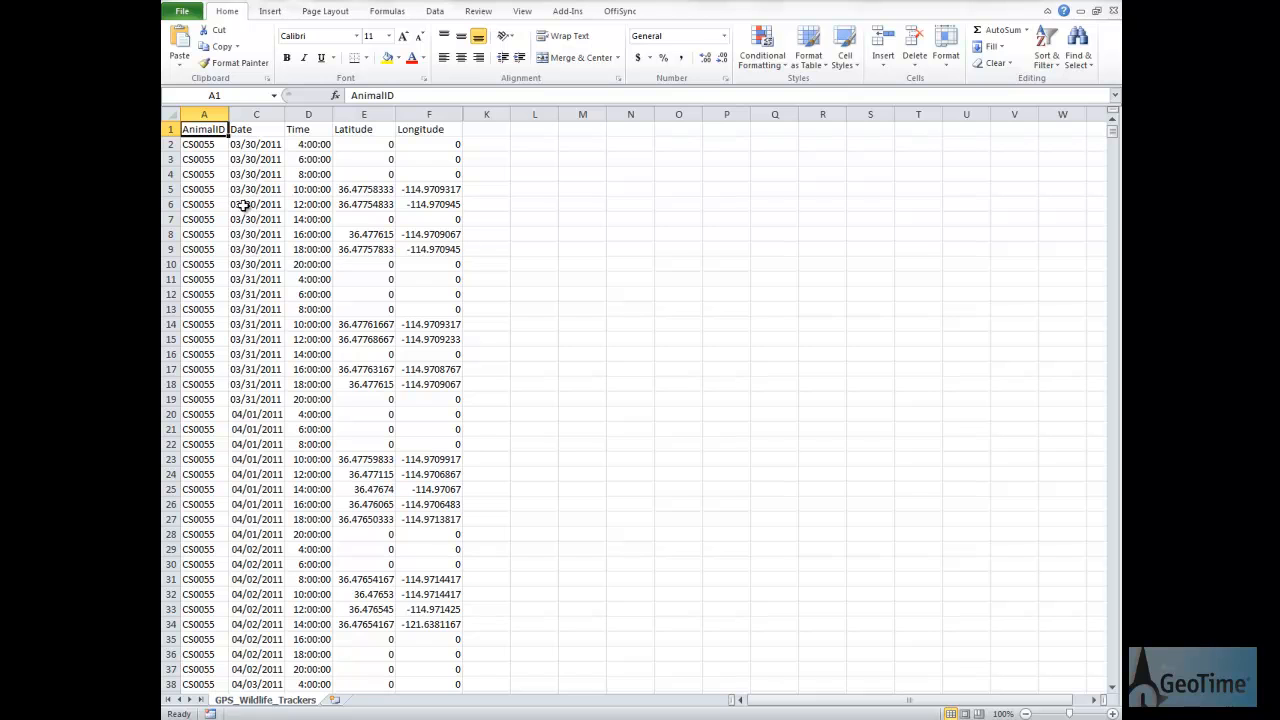
left_click_drag(203, 146, 204, 609)
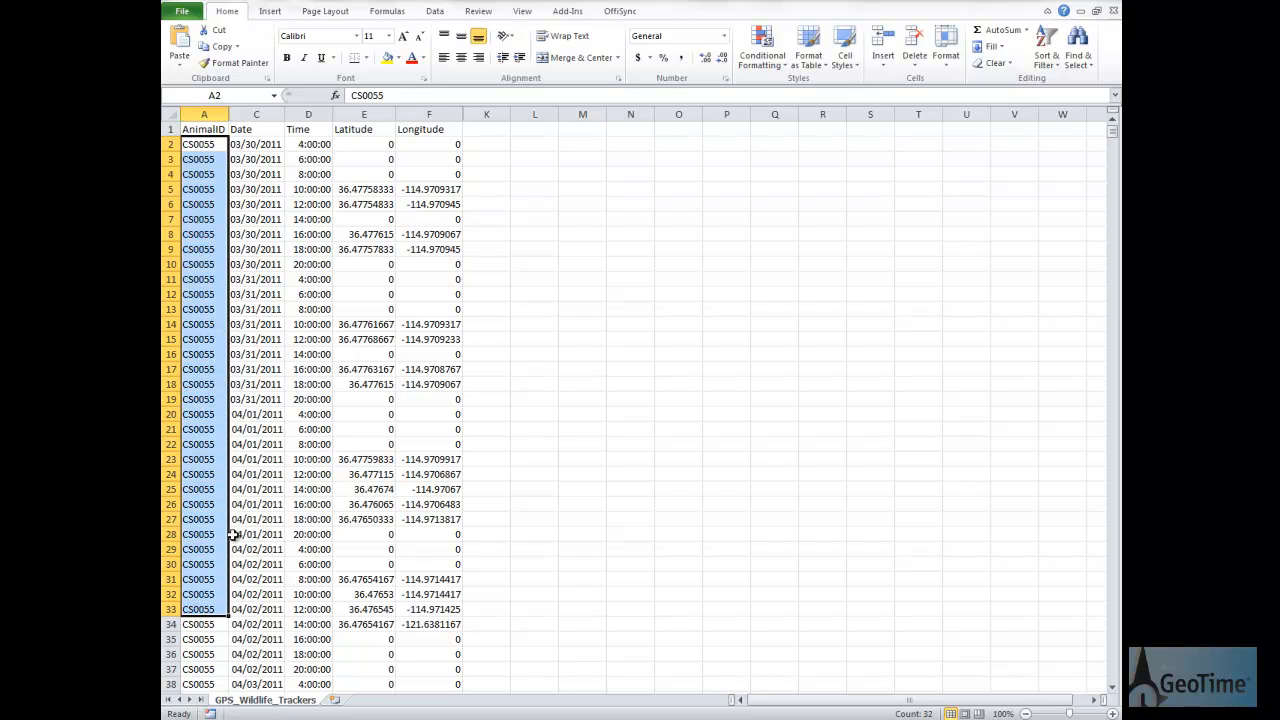
left_click(255, 144)
left_click(312, 145)
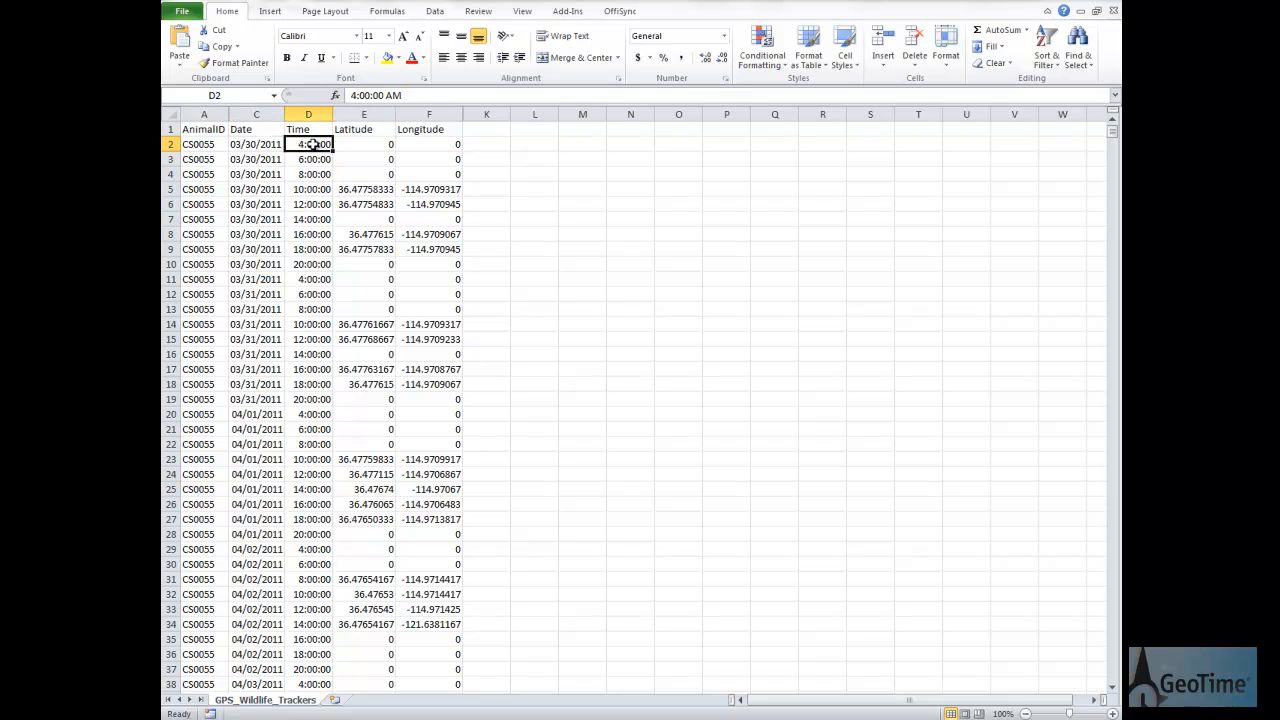
left_click_drag(362, 145, 443, 628)
left_click(378, 151)
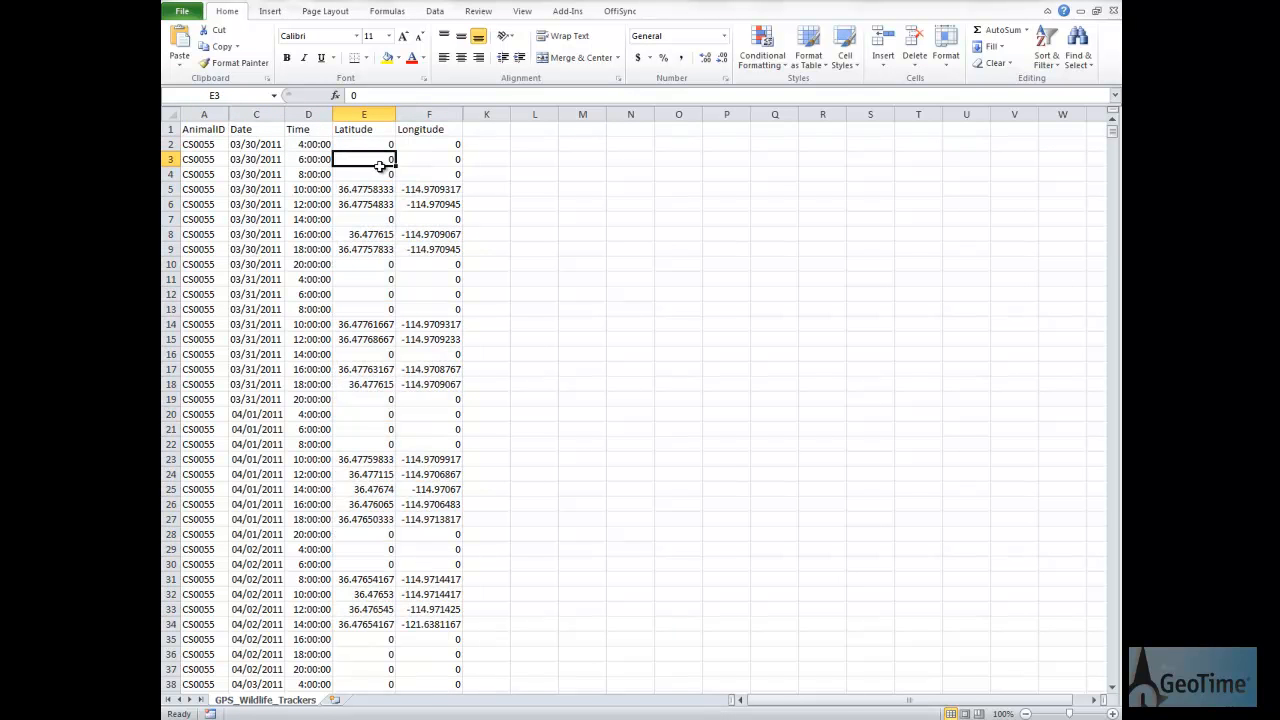
left_click_drag(380, 142, 436, 173)
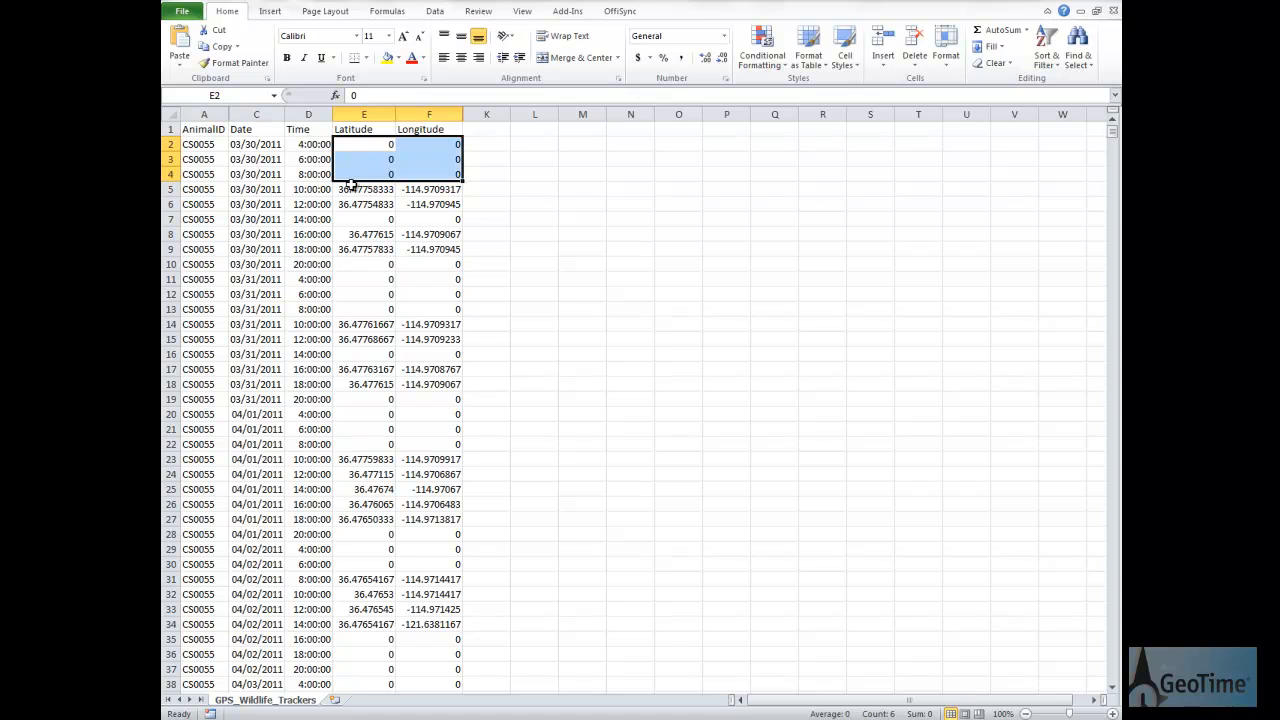
Send the whole GPS_Wildlife_Trackers worksheet to GeoTime and import it with the Wildlife Trackers mapping
left_click(565, 11)
left_click(238, 33)
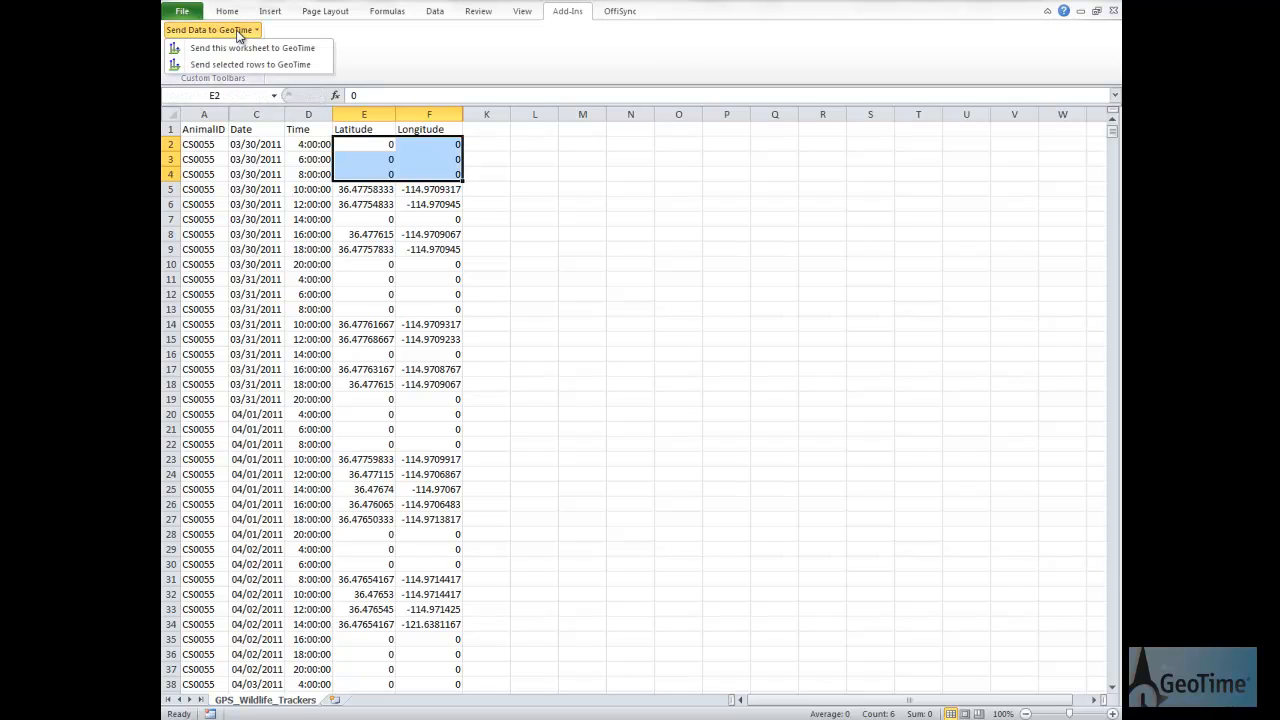
left_click(312, 49)
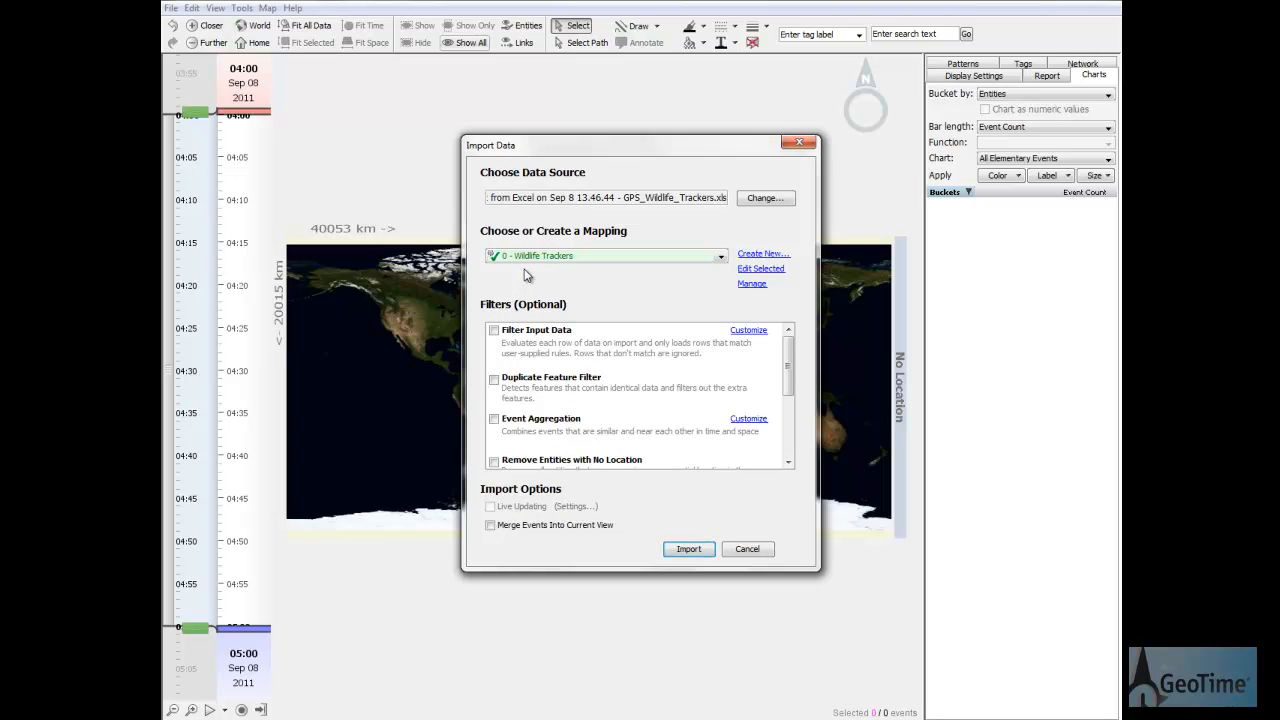
left_click(690, 550)
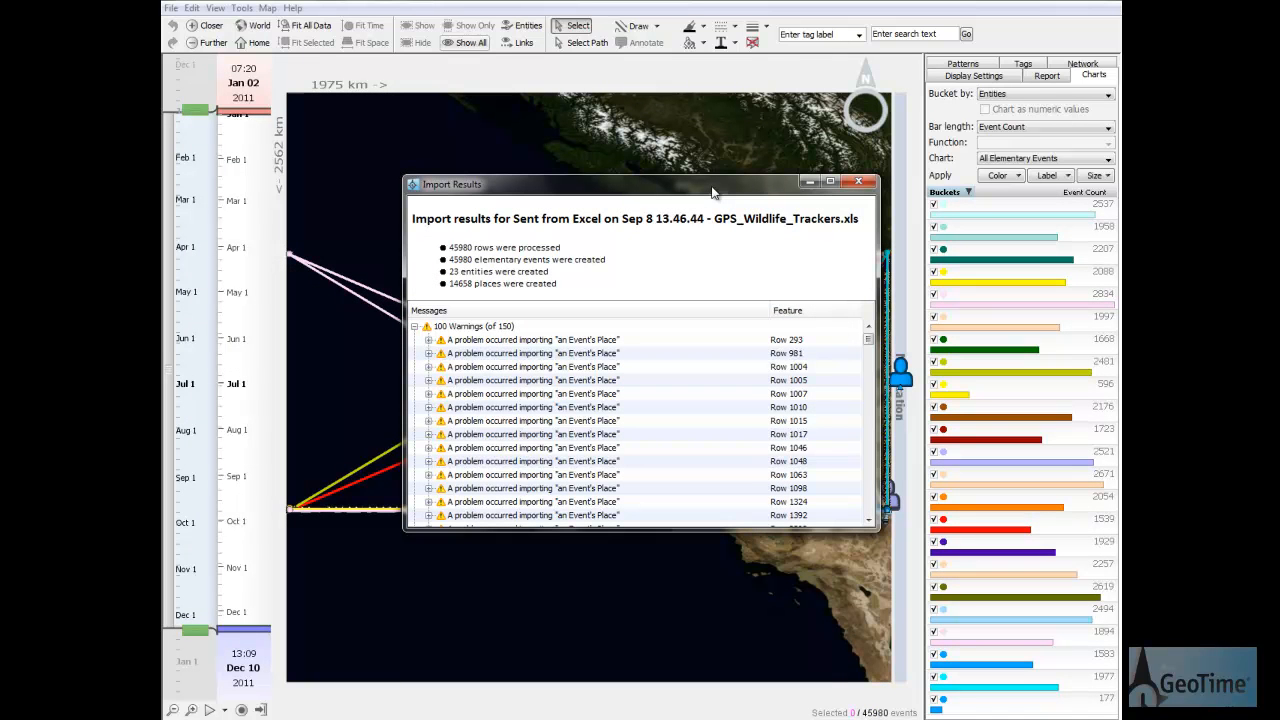
Inspect the details of the import warnings for rows 293 and 981, and close the import results
left_click(428, 339)
left_click(428, 366)
left_click(507, 356)
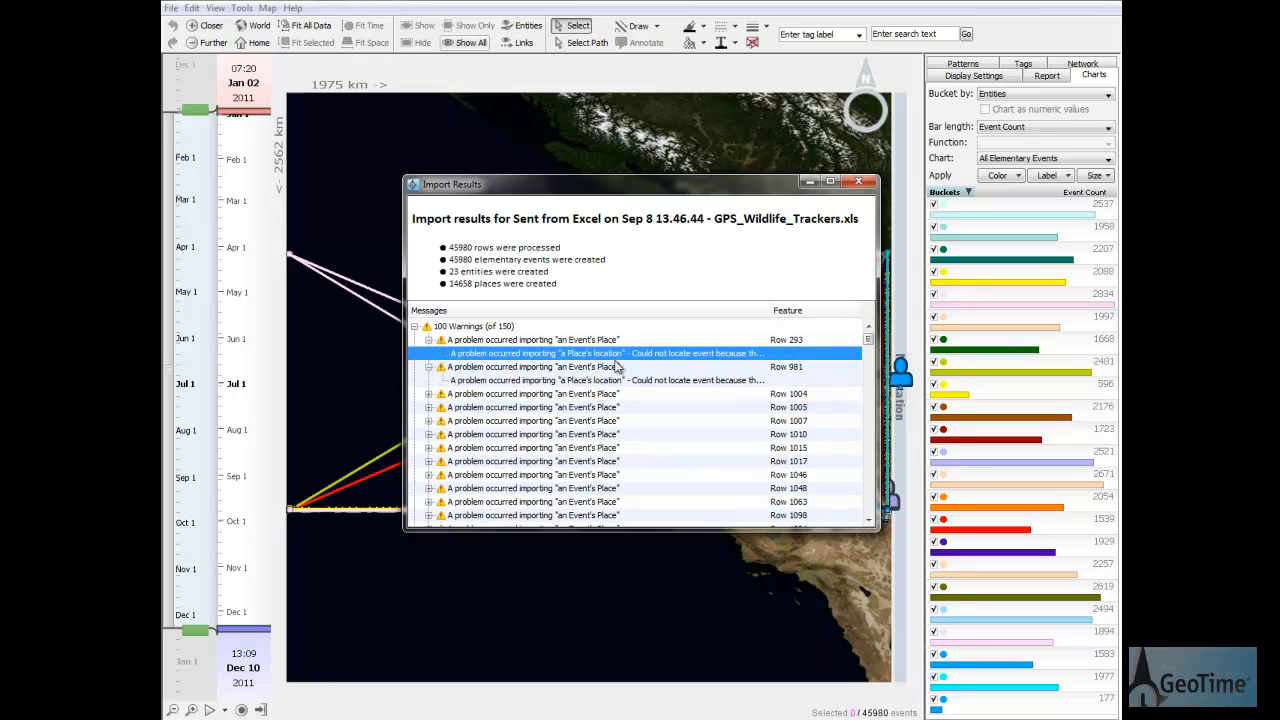
left_click(858, 181)
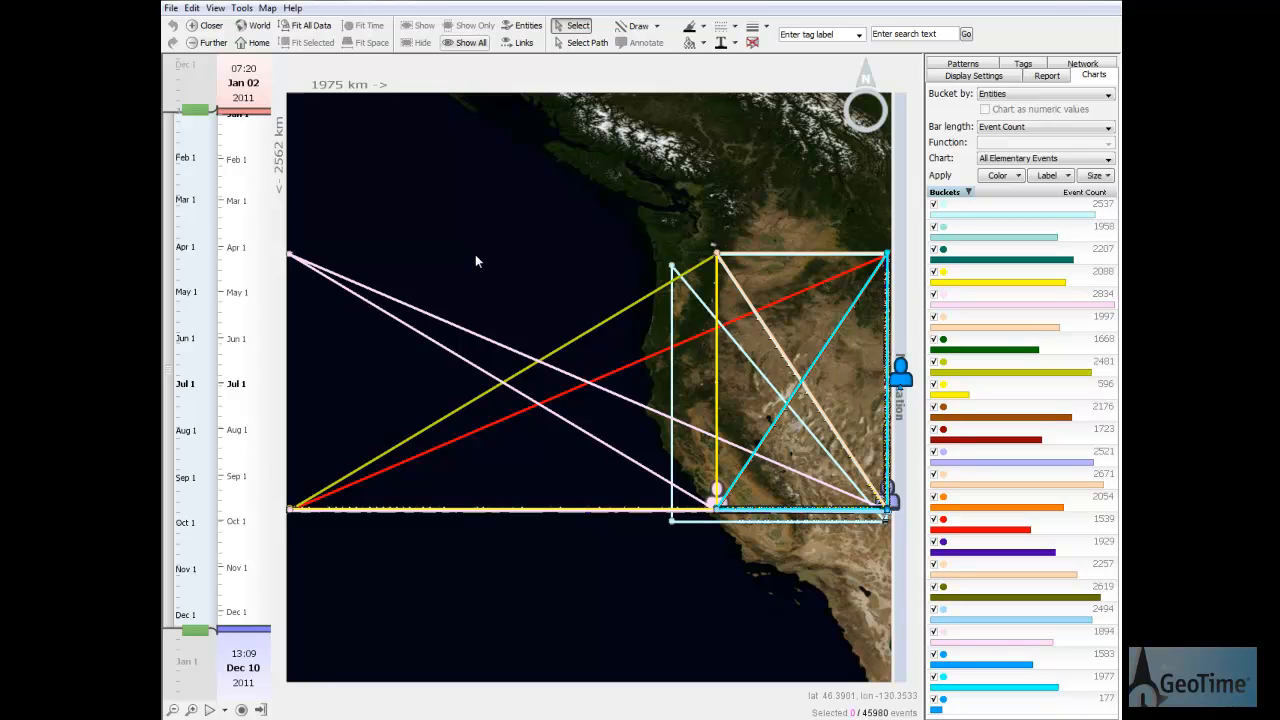
Select the stray events over the Pacific, across the north and along the Oregon–California coast, and delete them
scroll(533, 268, "down", 2)
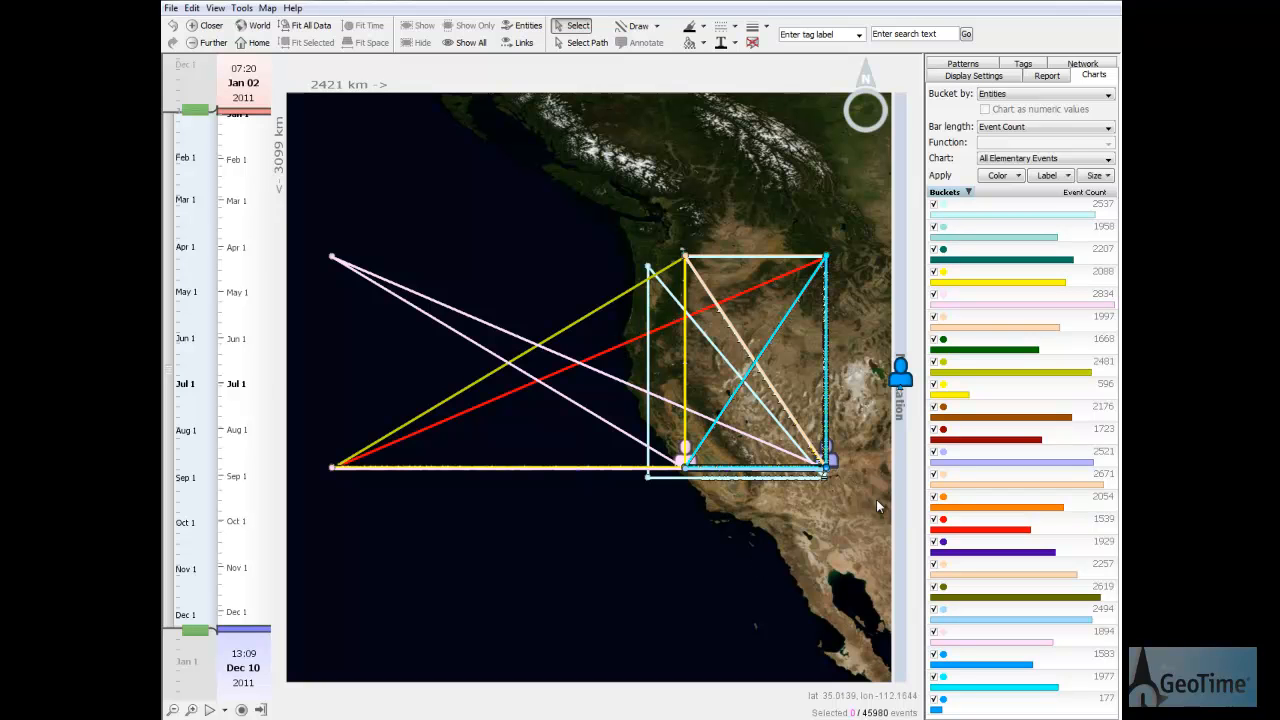
left_click_drag(850, 501, 785, 432)
left_click_drag(836, 498, 836, 498)
left_click_drag(316, 228, 398, 595)
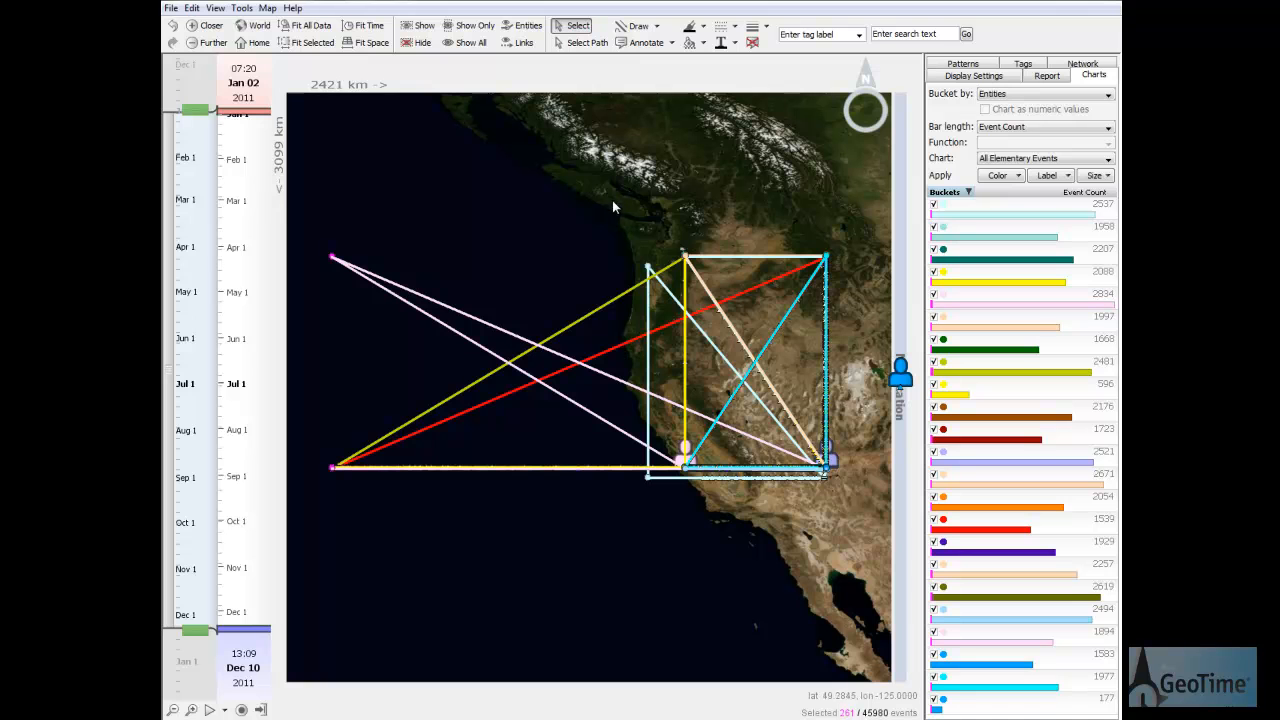
left_click_drag(620, 214, 878, 322)
left_click_drag(640, 420, 662, 518, "shift")
left_click(208, 8)
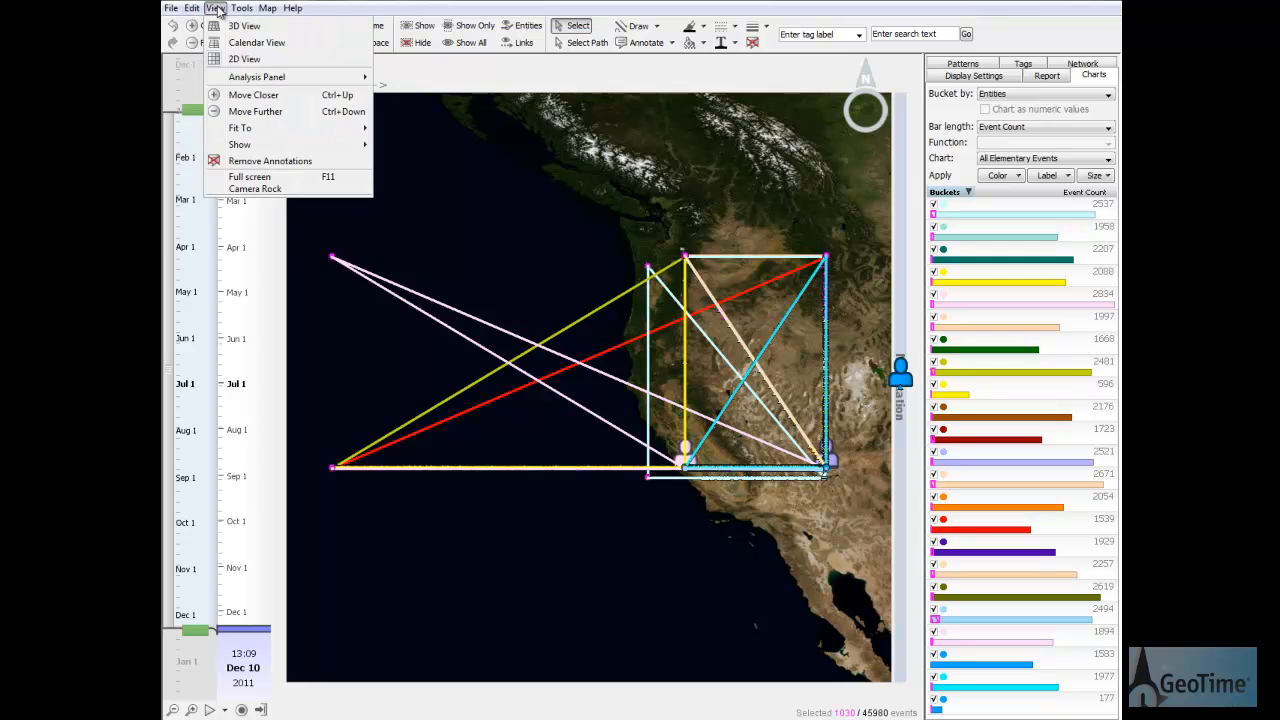
mouse_move(191, 8)
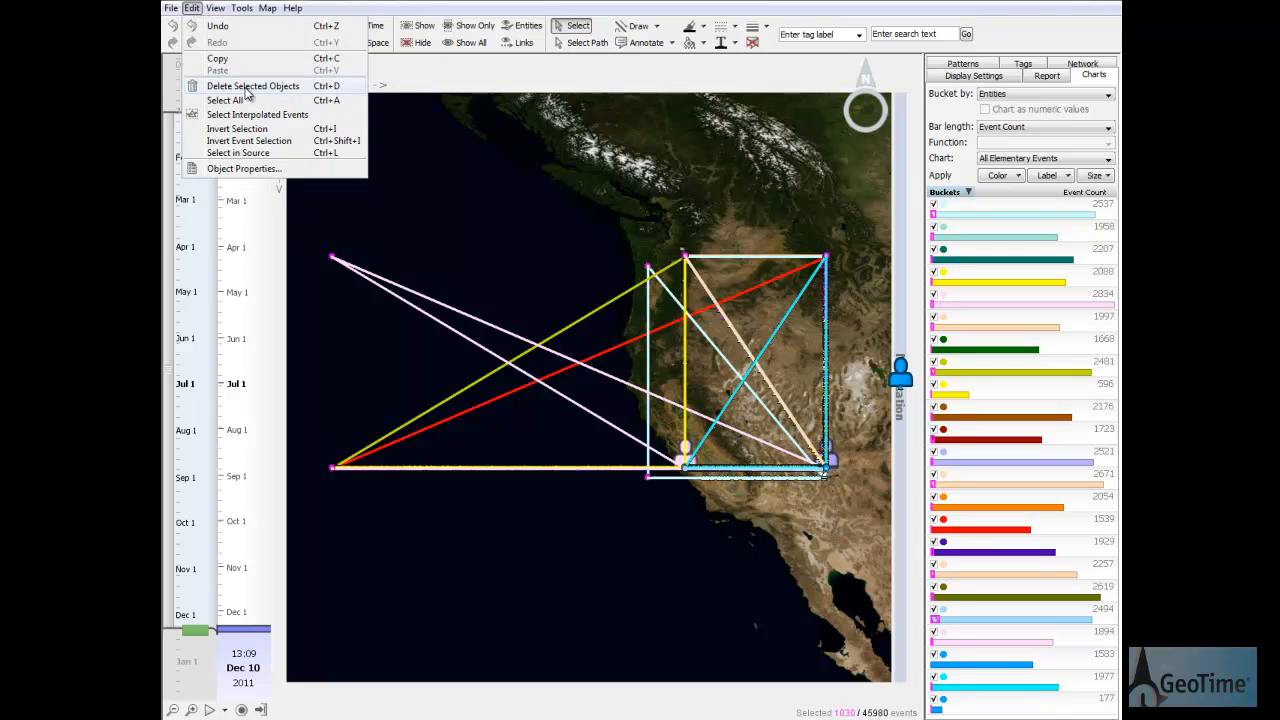
left_click(247, 87)
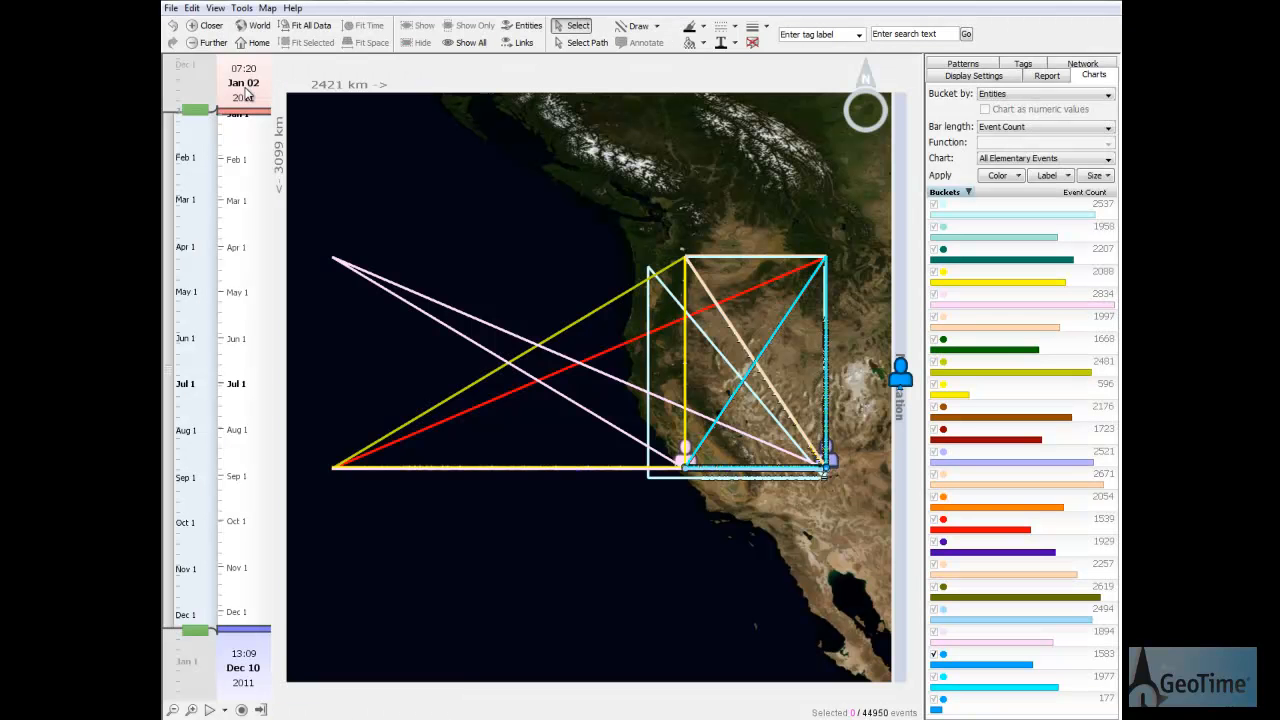
Fit the map to all data, delete the remaining stray events at the California coast, and fit all data again
left_click(296, 30)
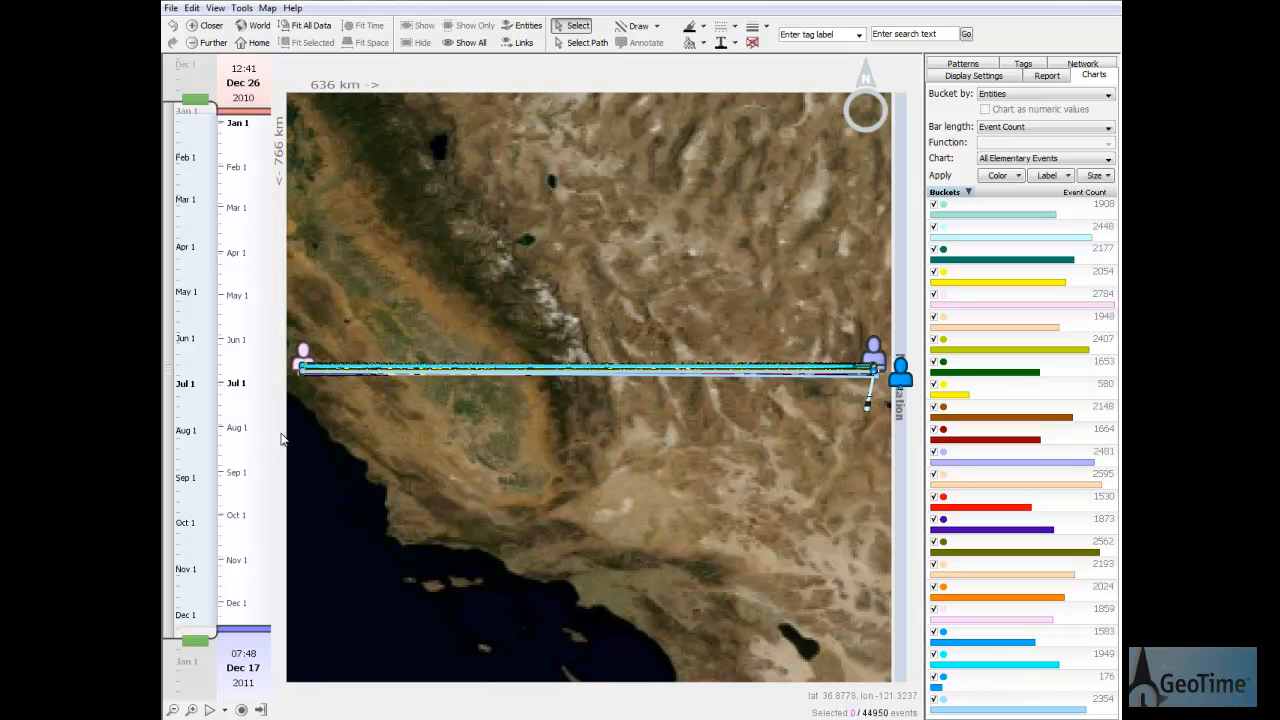
left_click(191, 8)
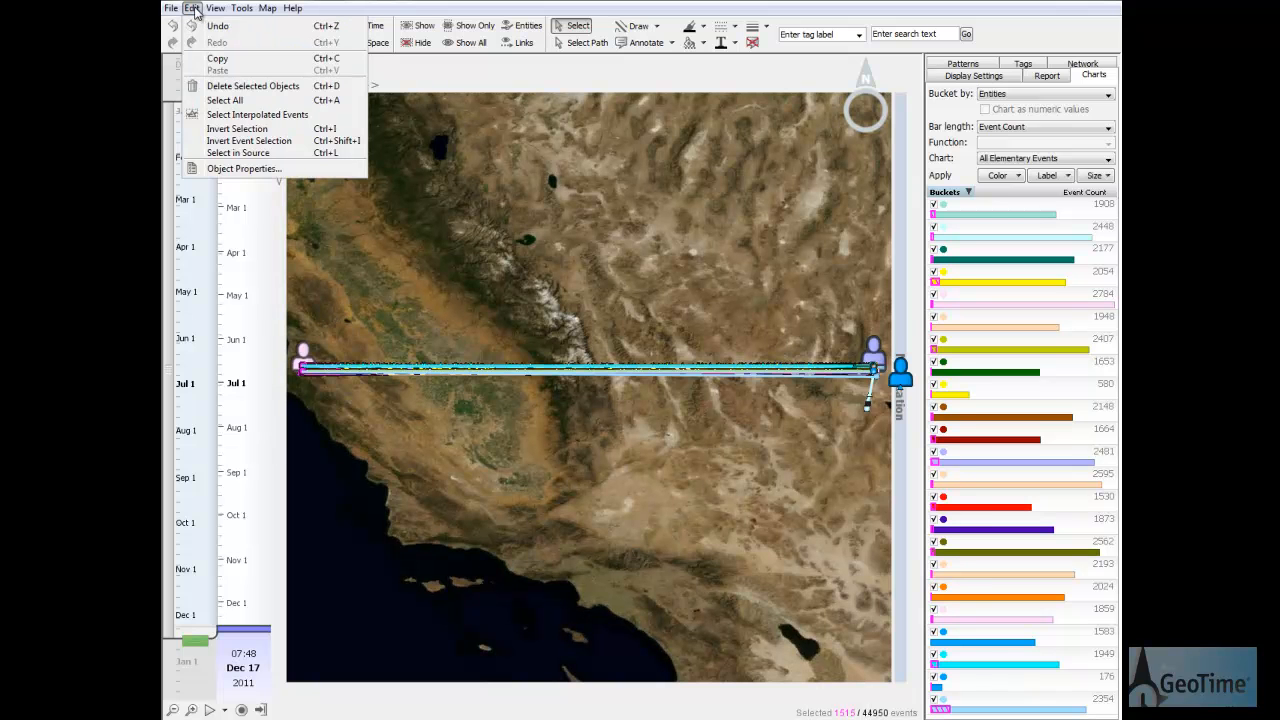
left_click(243, 87)
left_click(311, 28)
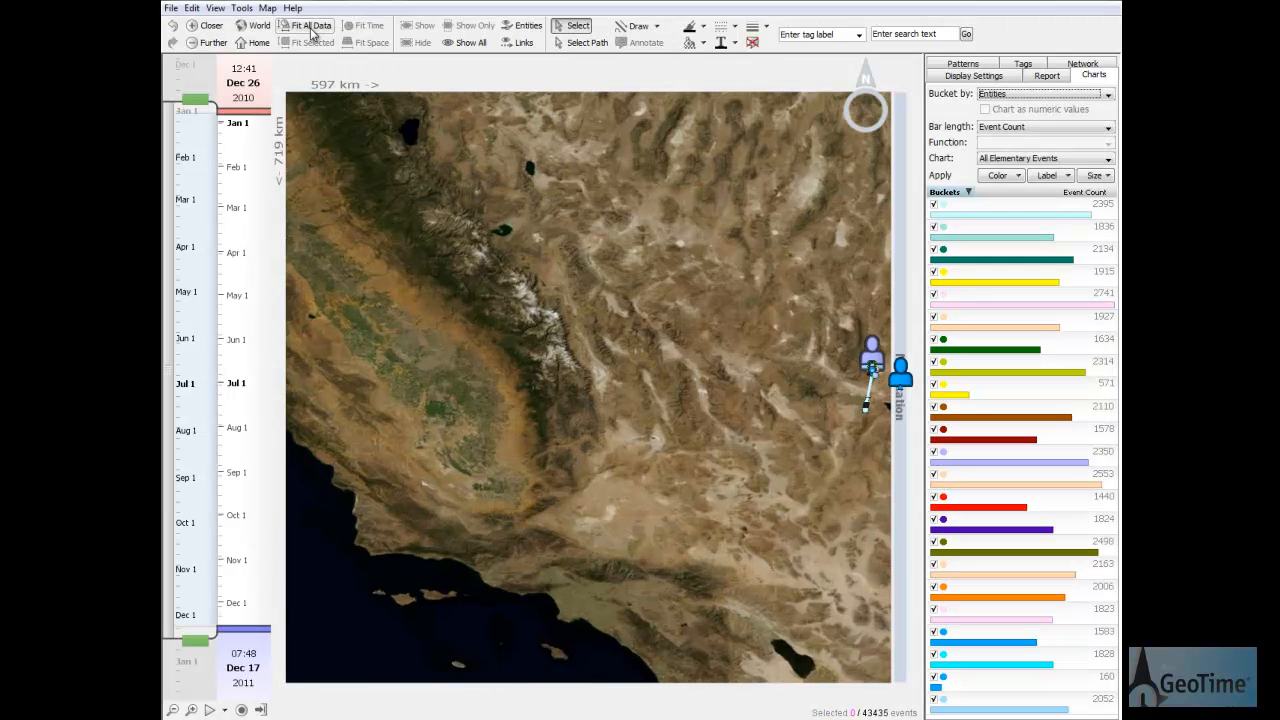
Switch to the 3D view and look over the events along the January-to-December time axis above the map
left_click(214, 8)
left_click(228, 45)
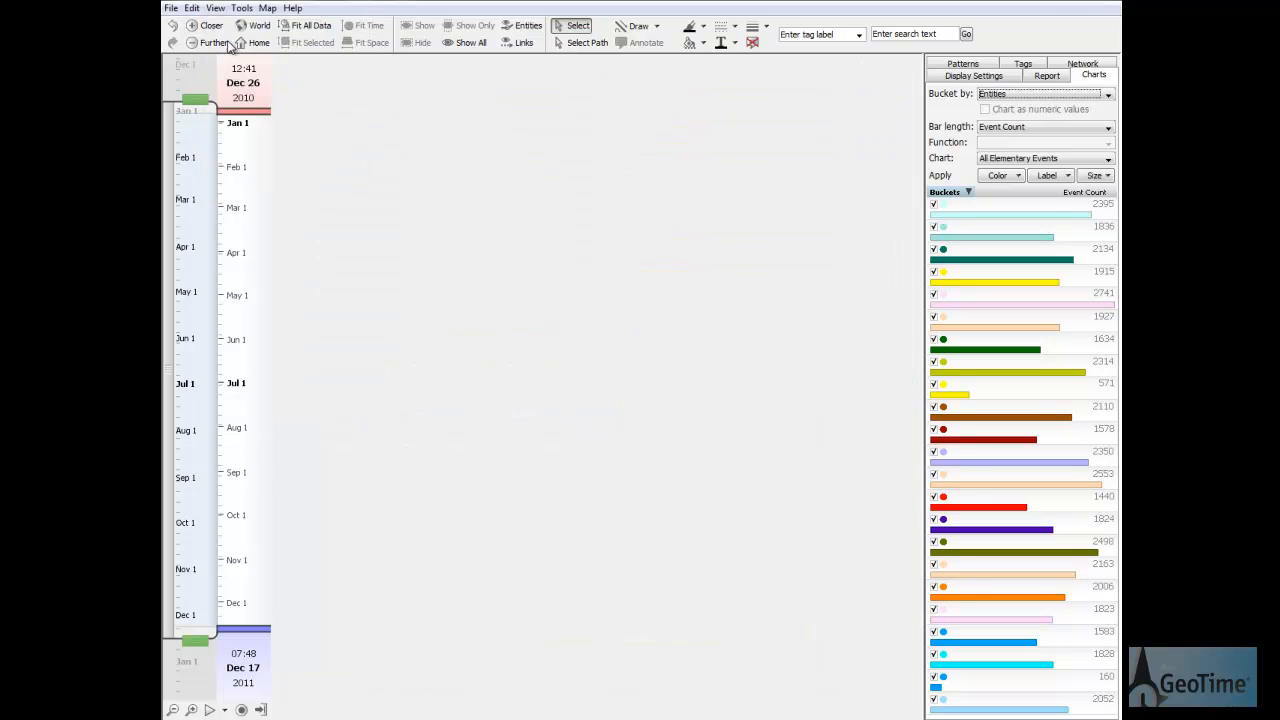
left_click_drag(361, 557, 306, 67)
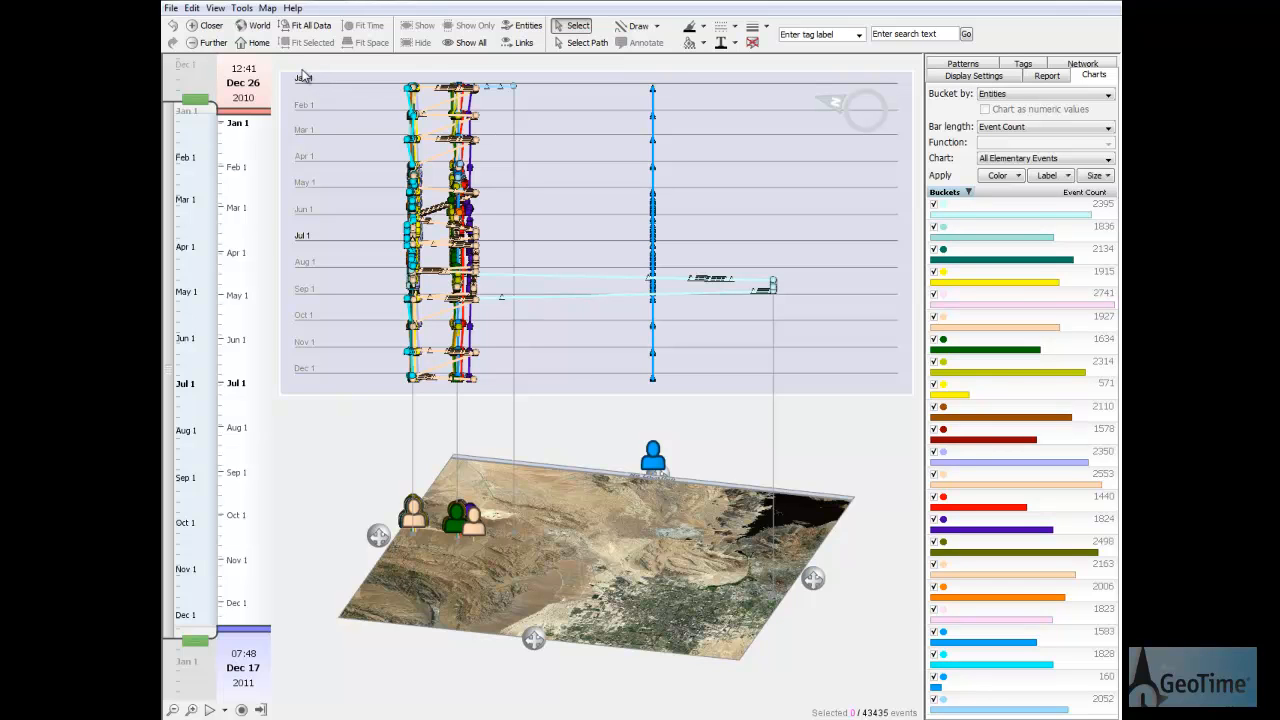
left_click_drag(291, 72, 321, 392)
Select the isolated August–September events far from the other tracks in the 3D view and delete them
left_click_drag(813, 245, 680, 336)
mouse_move(812, 578)
left_mouse_down()
mouse_move(883, 566)
mouse_move(665, 580)
mouse_move(836, 571)
left_mouse_up()
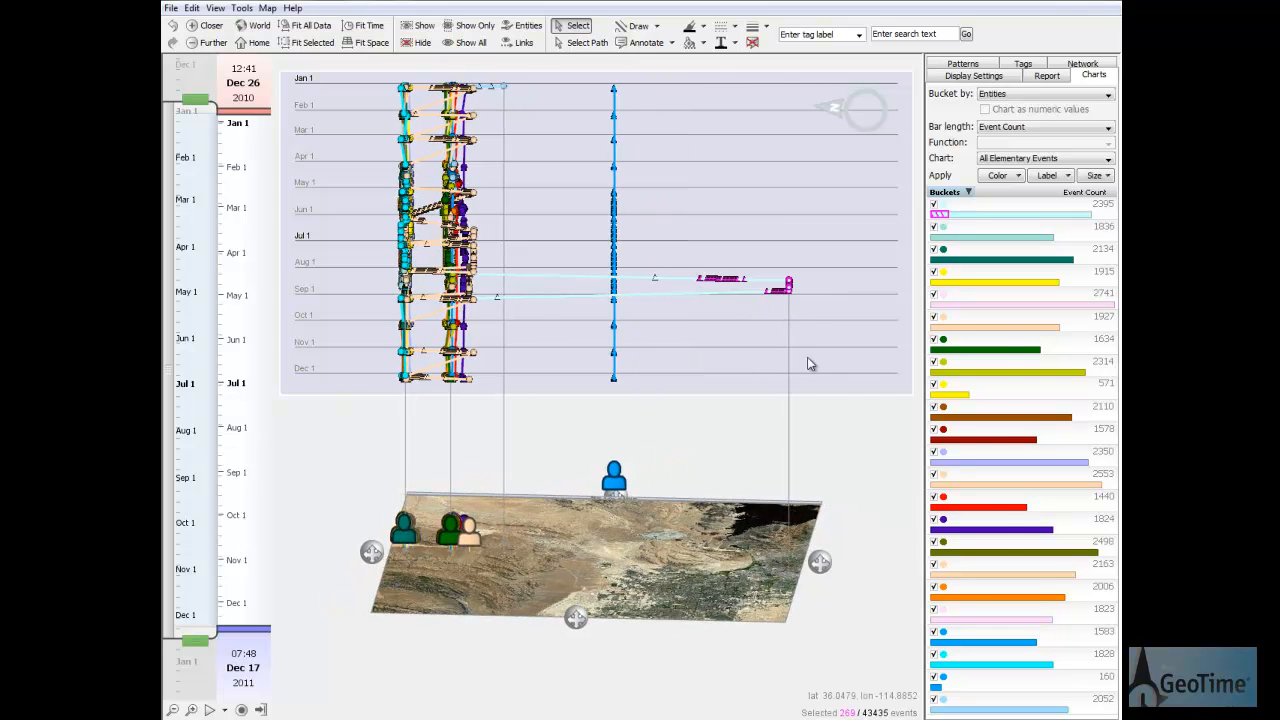
right_click(789, 285)
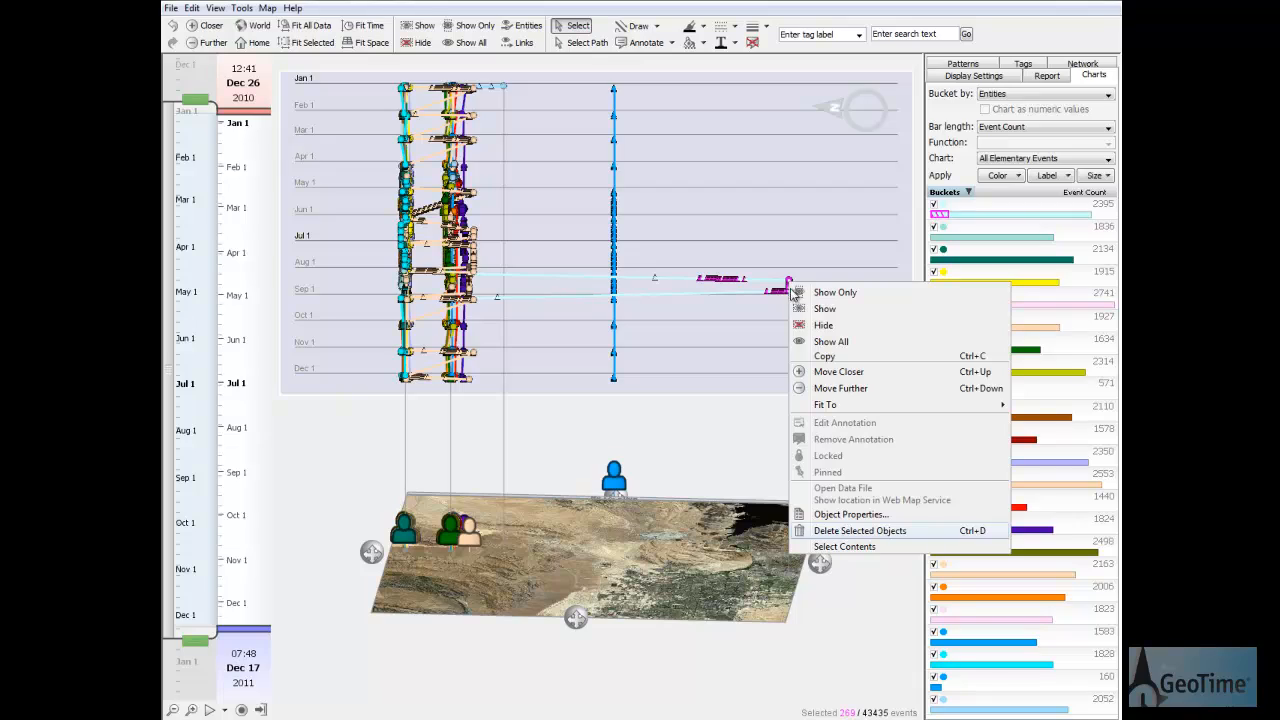
key("Return")
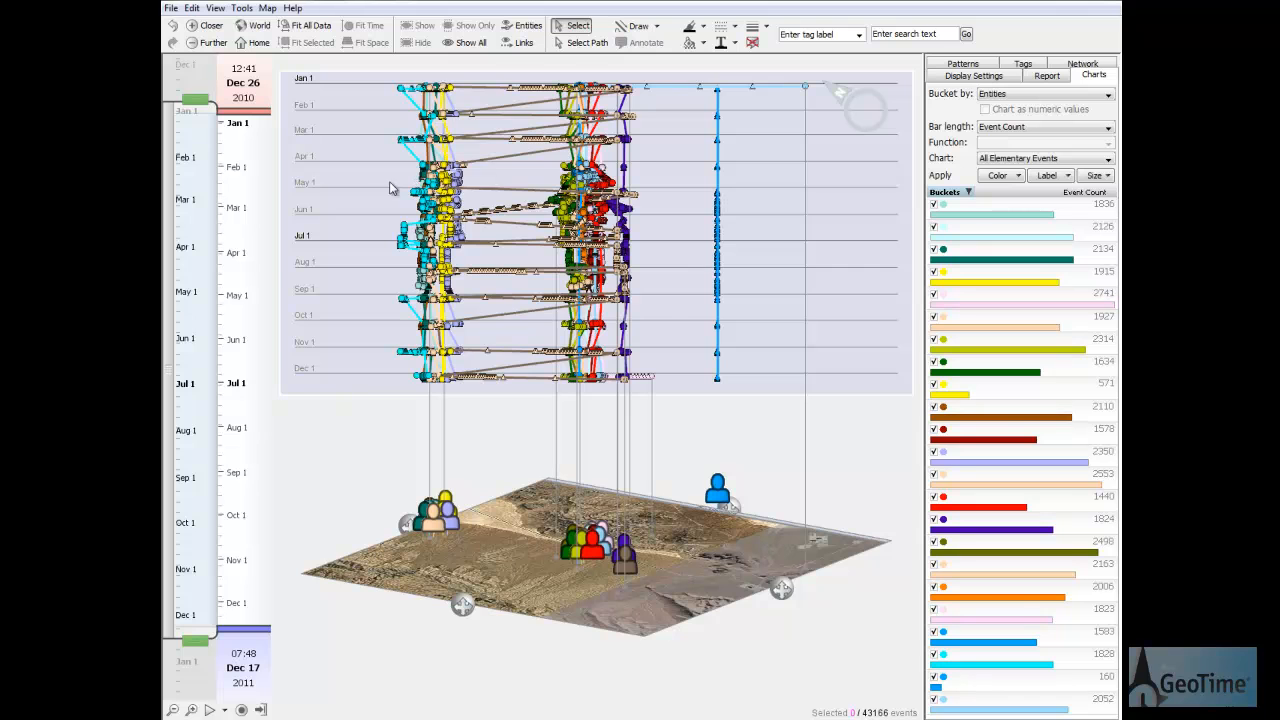
Select the dense band of events from about April to early September, fit the view to it, and clear the selection
left_click_drag(381, 162, 660, 300)
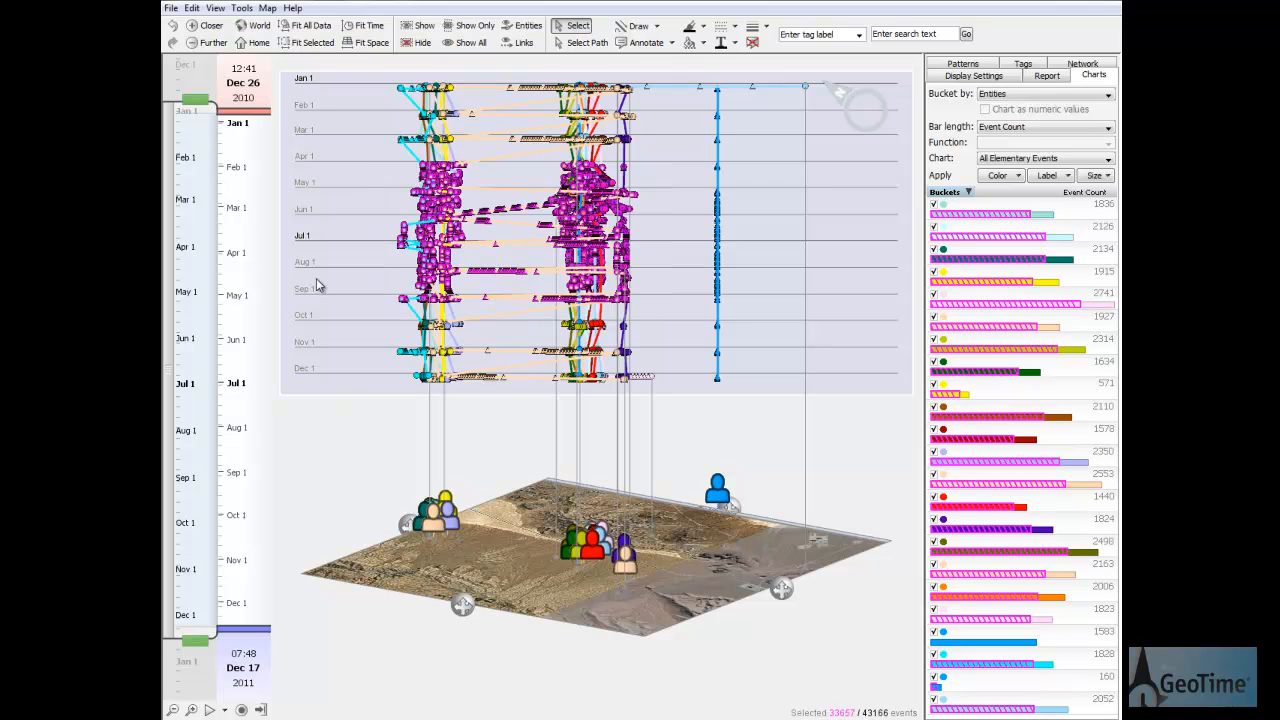
left_click(312, 42)
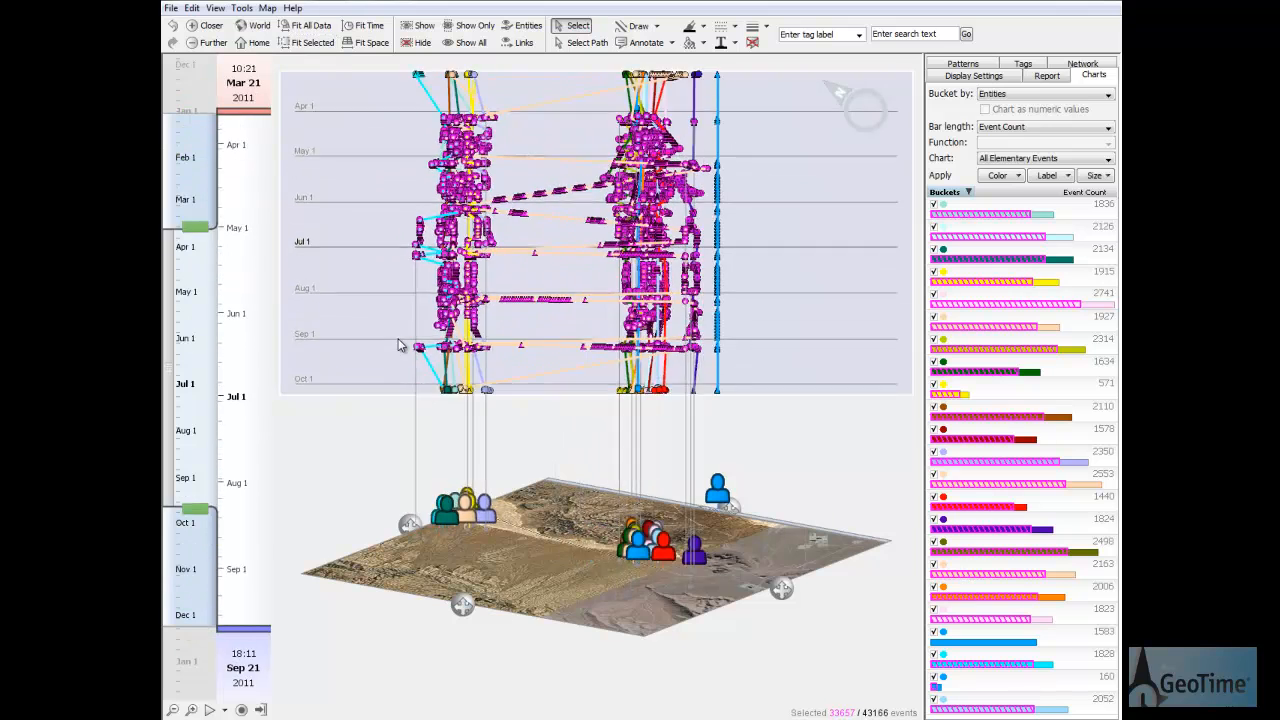
left_click(361, 151)
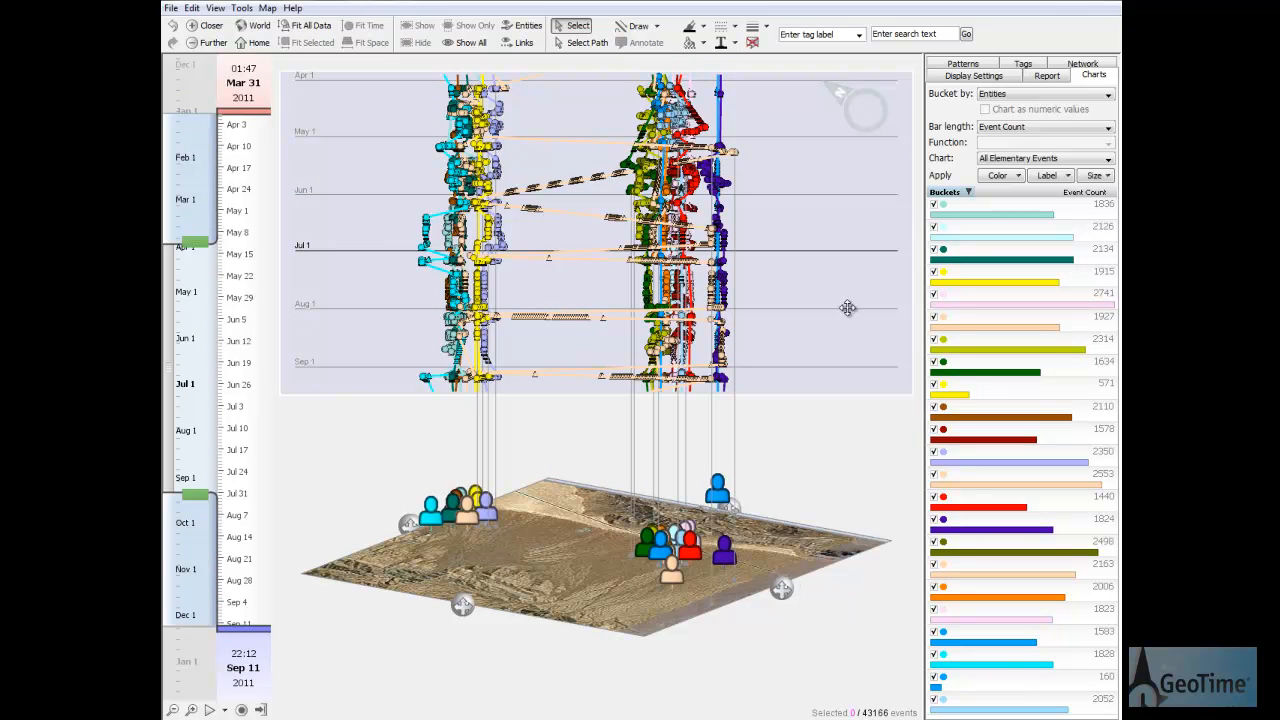
Run the Meeting Finder on all entities for meetings within 5 minutes and 10 m, combining those that overlap
left_click(964, 66)
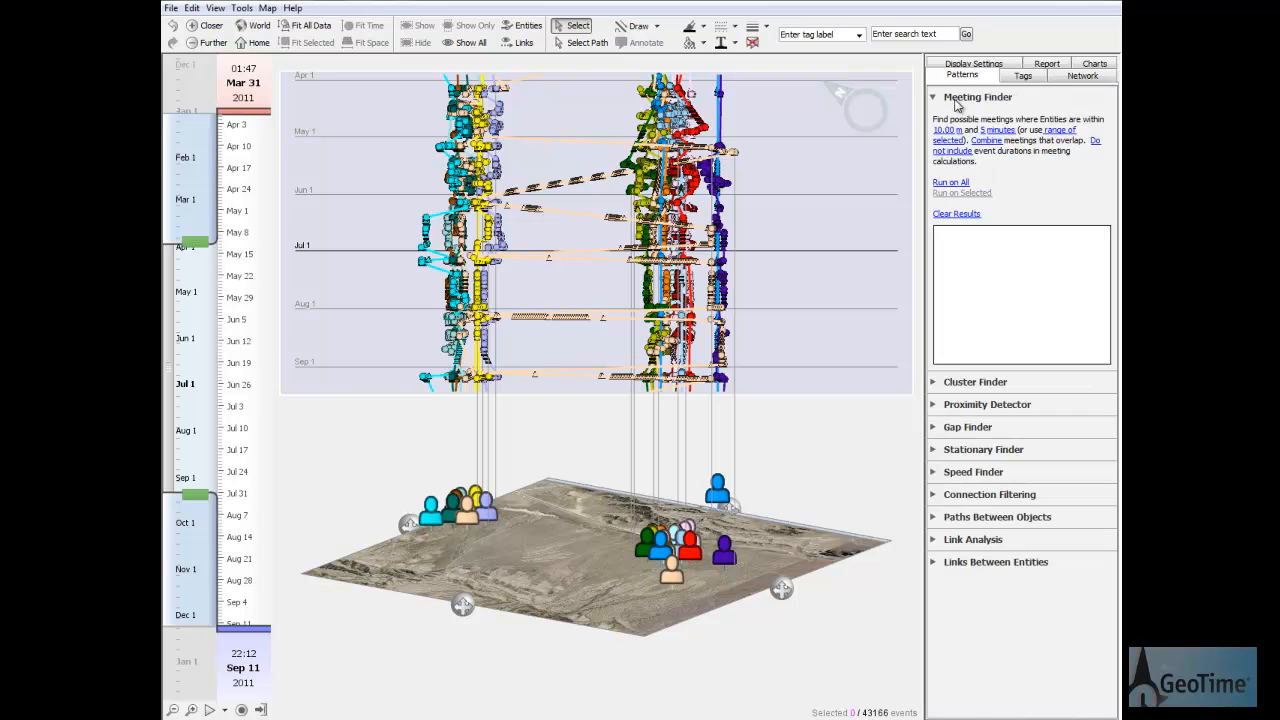
left_click(998, 130)
left_click_drag(620, 278, 776, 269)
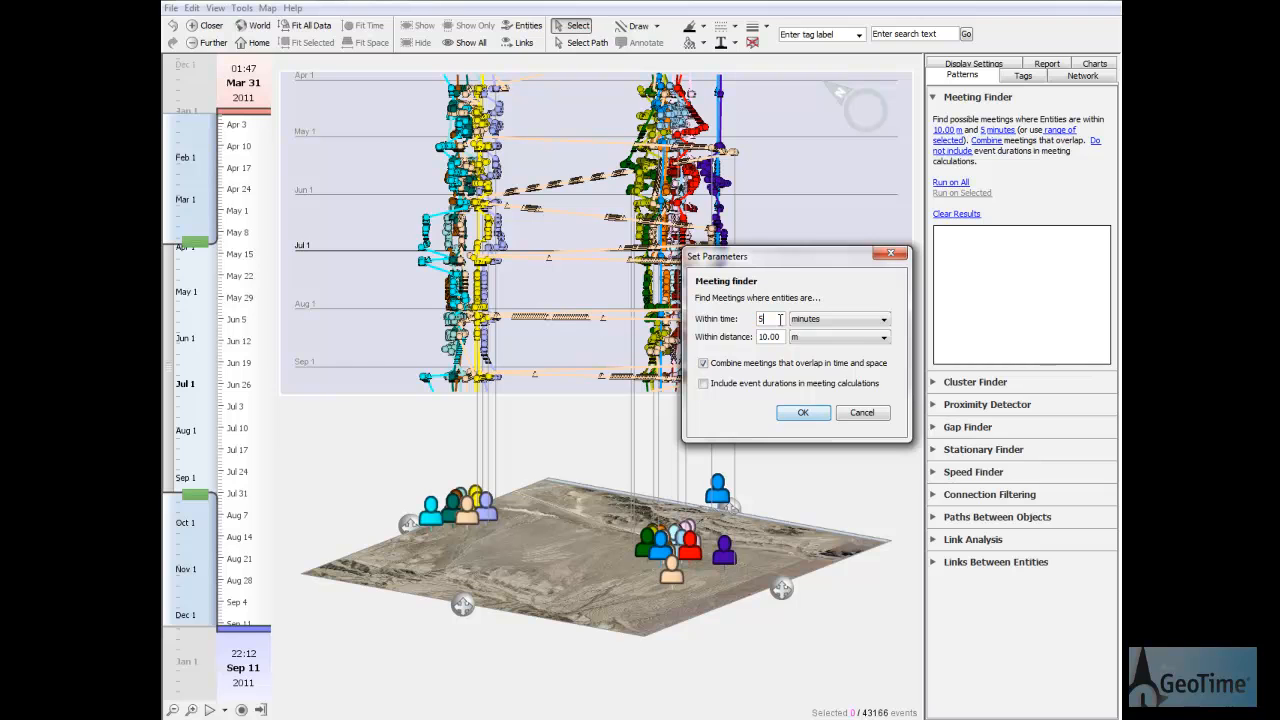
left_click_drag(760, 341, 785, 341)
left_click(797, 412)
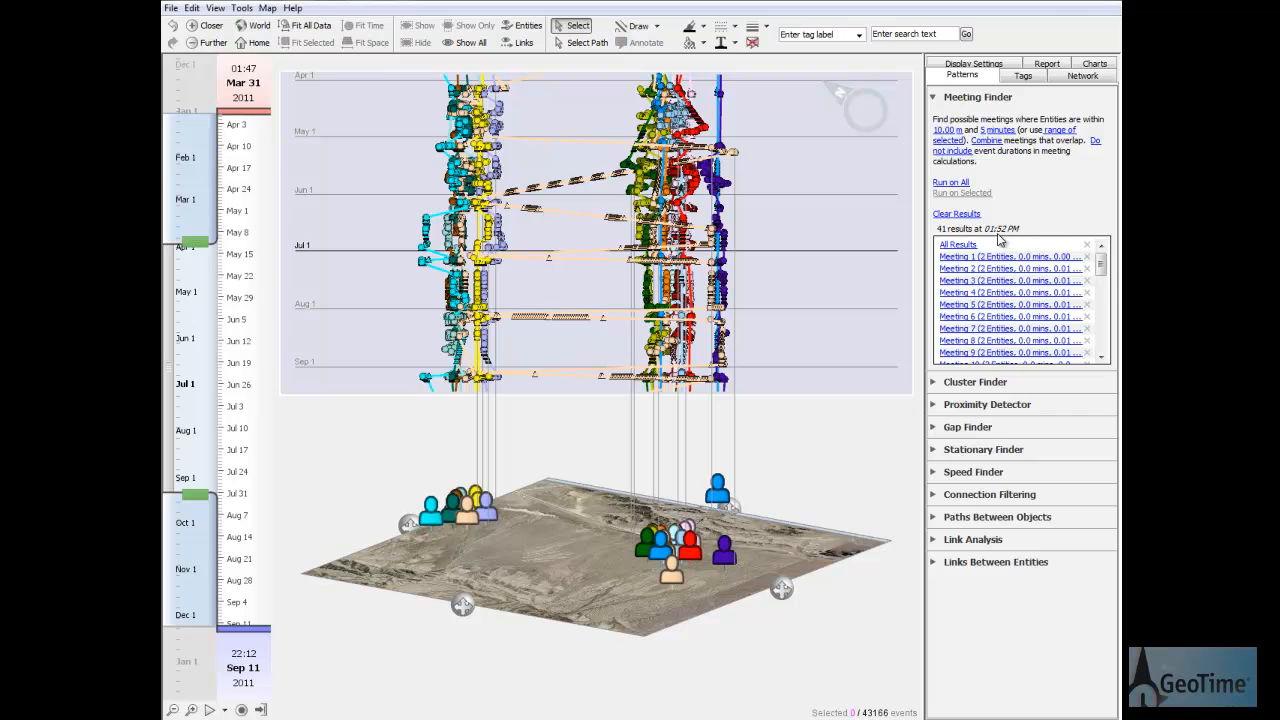
Show Meeting 1, widen the time range to late July through late August, highlight one animal's track and rotate the 3D view
left_click(966, 258)
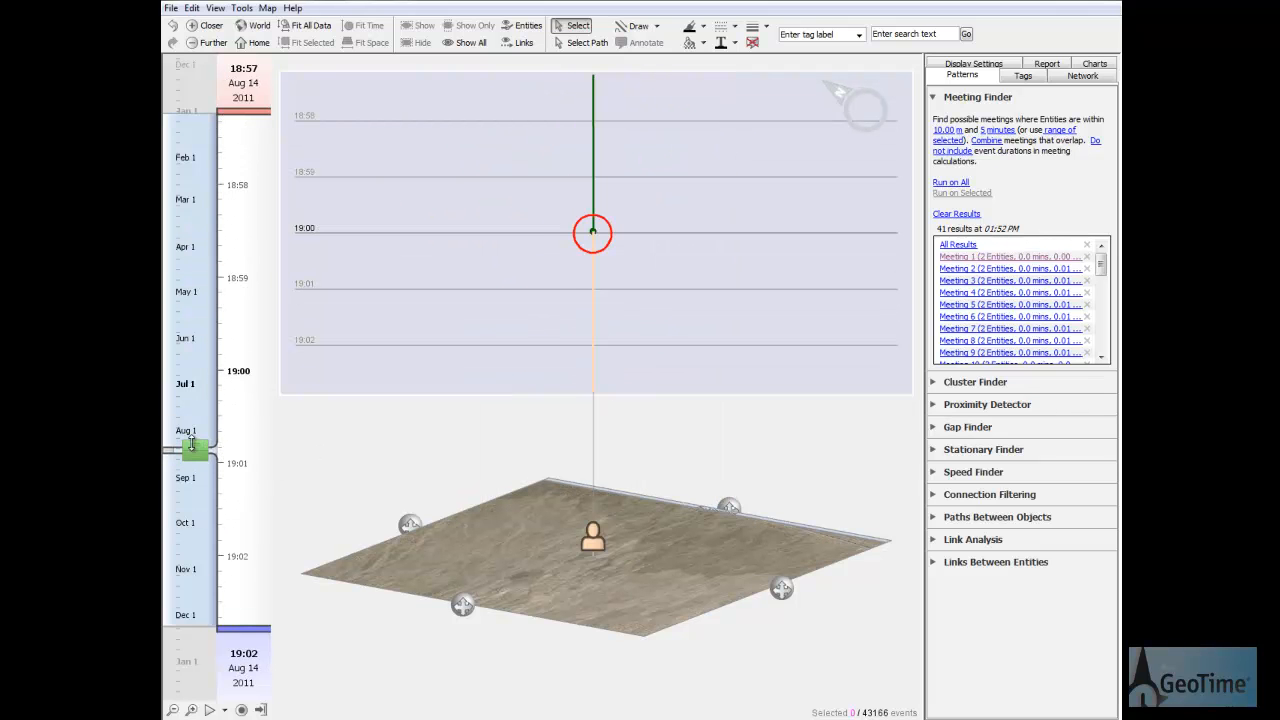
mouse_move(196, 445)
left_mouse_down()
mouse_move(196, 421)
mouse_move(196, 469)
left_mouse_up()
left_click_drag(781, 588, 600, 596)
left_click(591, 252)
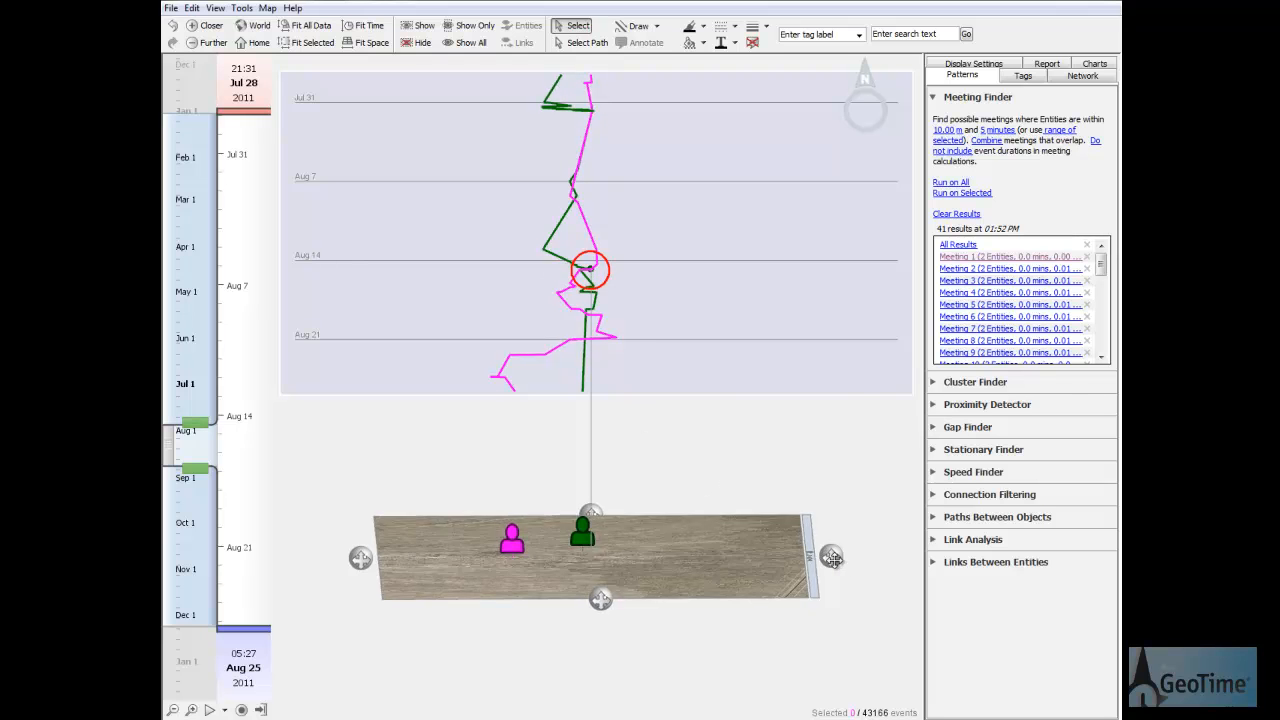
left_click_drag(833, 560, 851, 570)
Show Meeting 2, widen the time range to mid-May through early June, and examine both animals' tracks around the meeting point
left_click(958, 272)
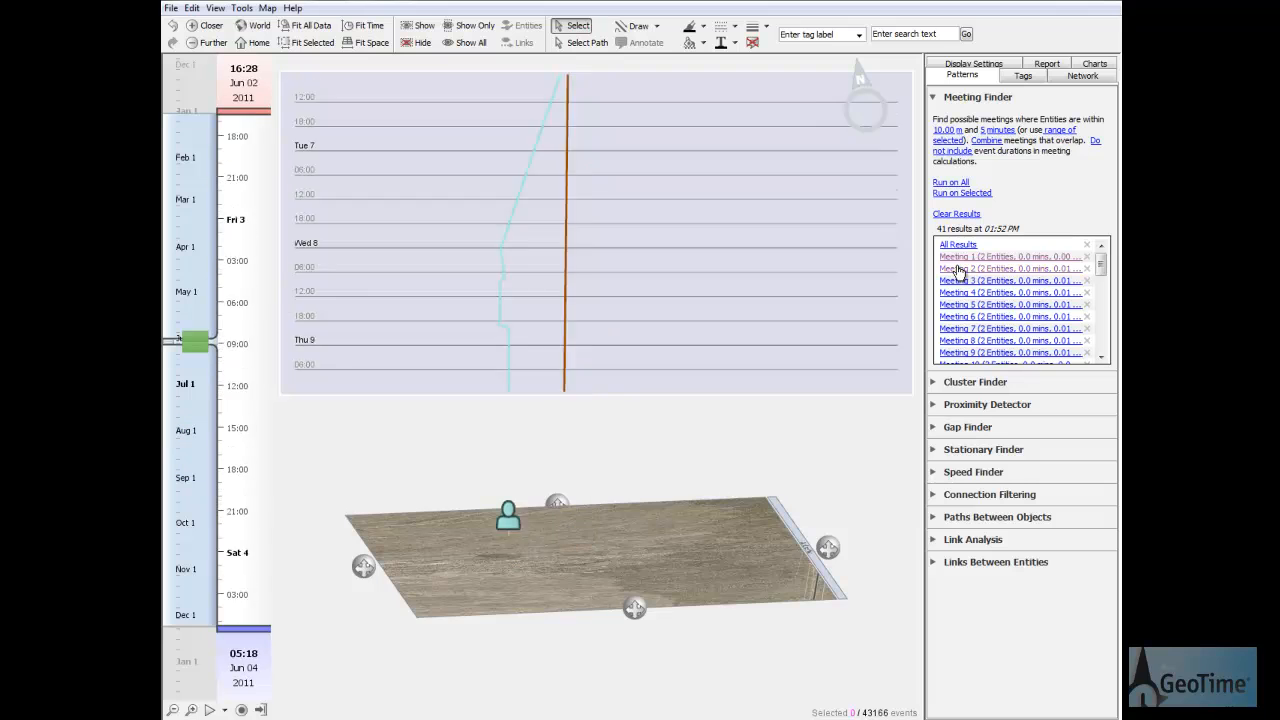
left_click_drag(197, 333, 200, 309)
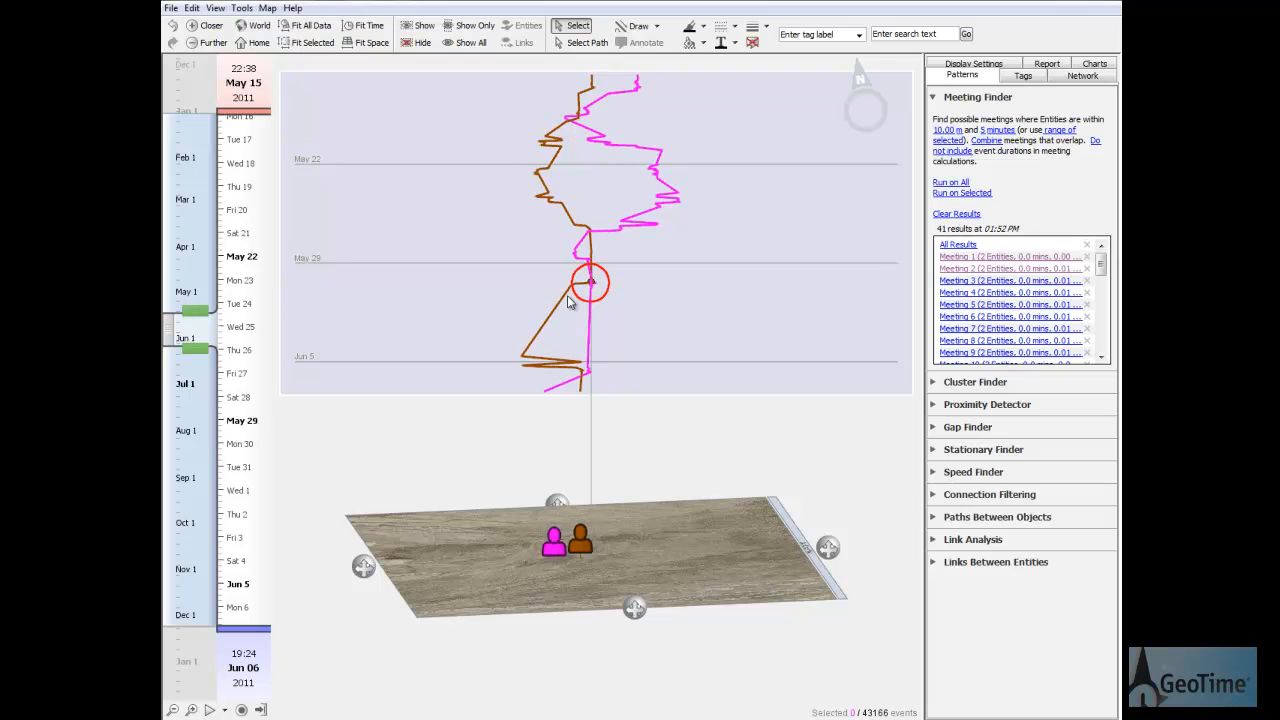
left_click_drag(827, 548, 564, 545)
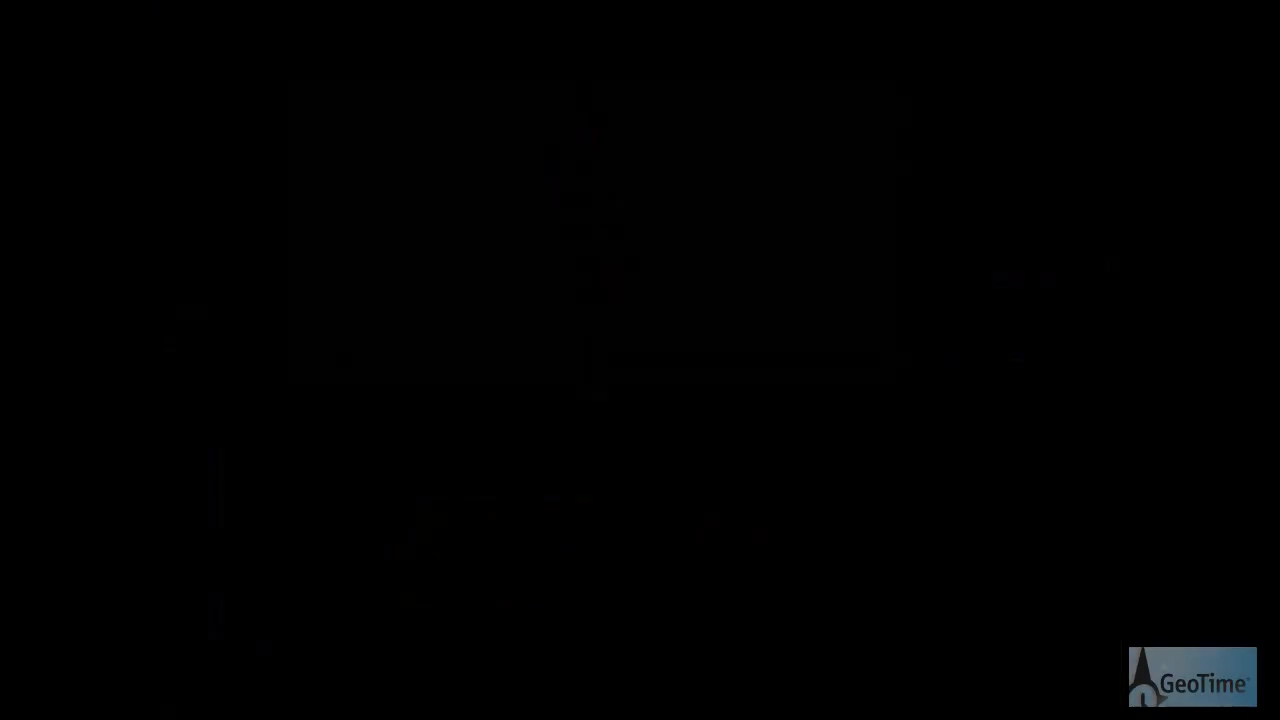